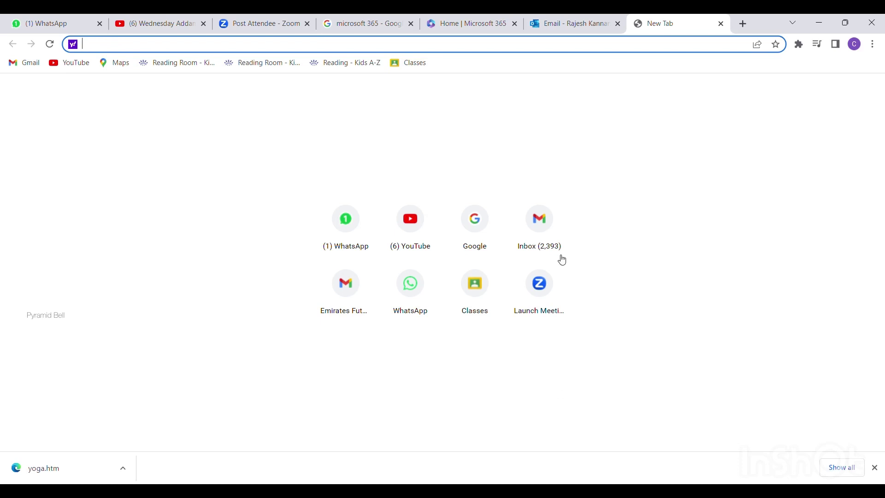
type("g")
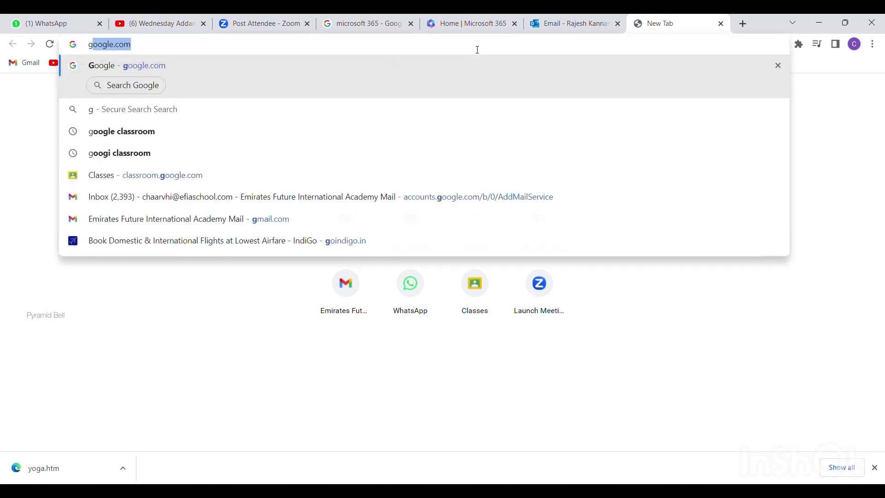
type("oog")
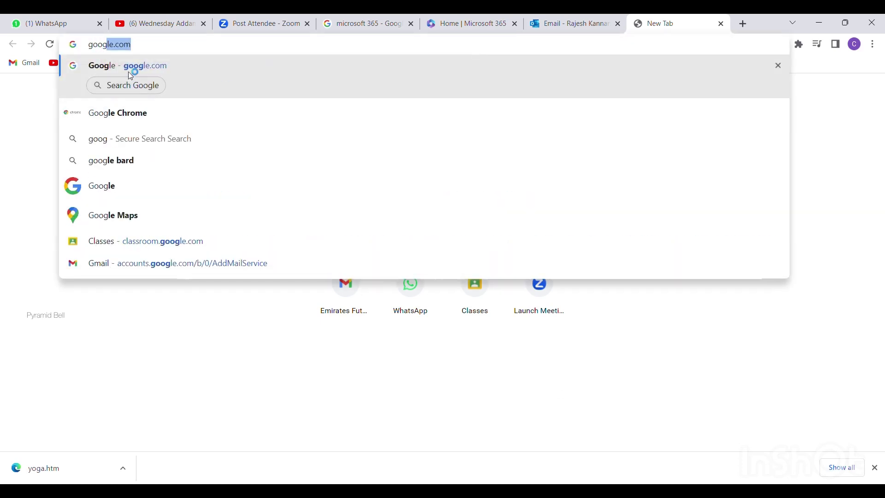
left_click(130, 67)
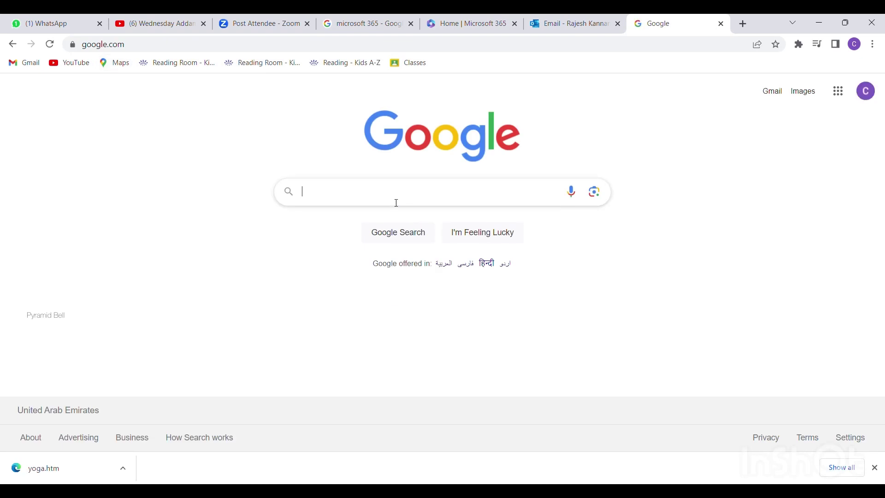
type("https://www.iloe.ae/")
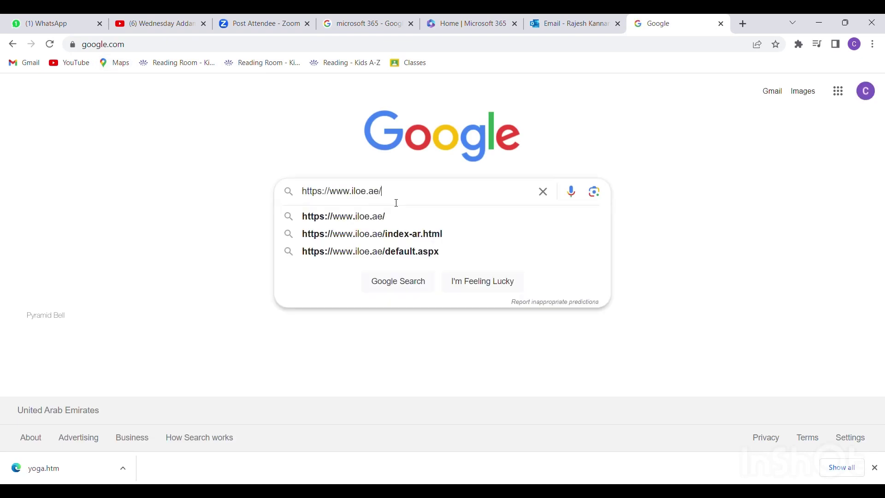
key("Return")
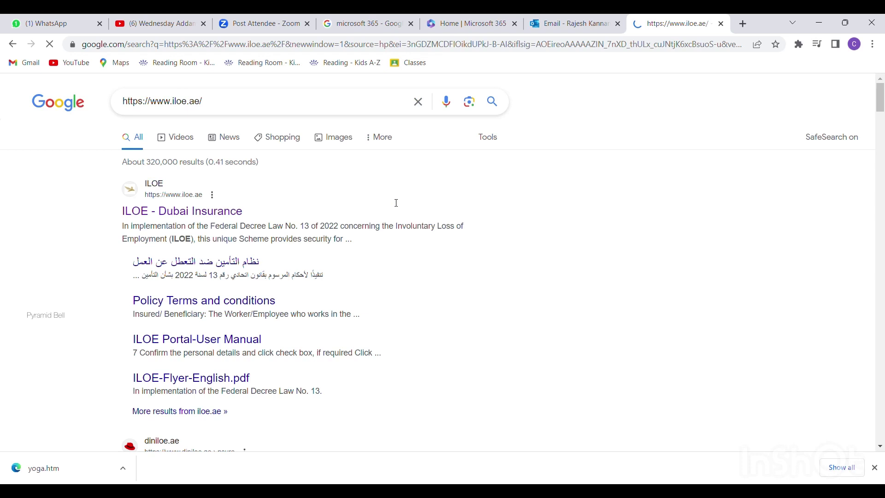
- Go from the ILOE - Dubai Insurance result through SUBSCRIBE HERE to the portal login page
left_click(178, 217)
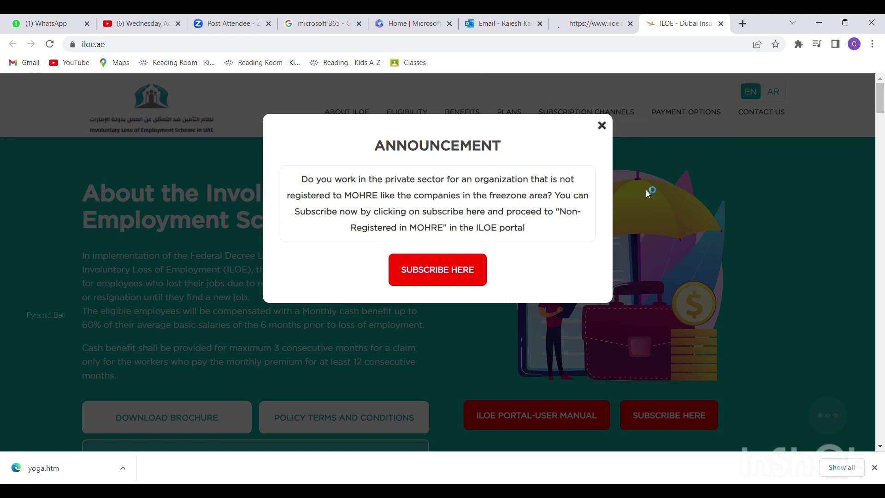
left_click(452, 276)
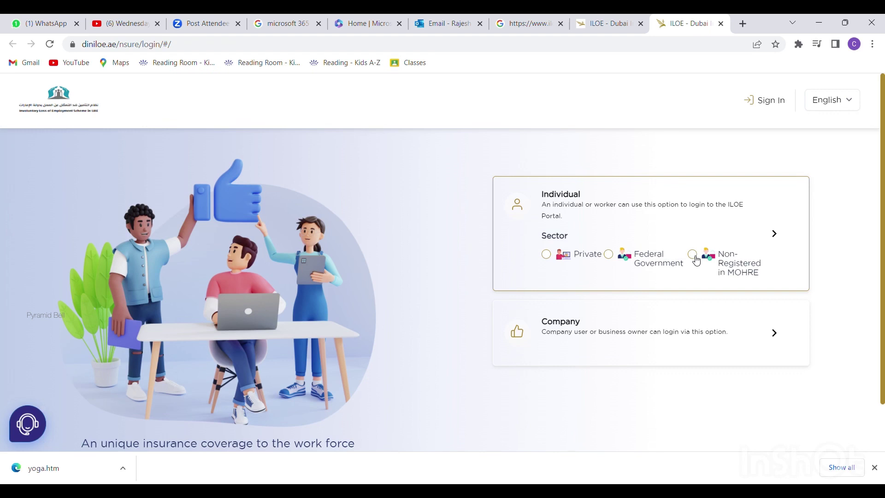
- Choose Non-Registered in MOHRE individual, Registered User login, and focus the UID / Emirates ID field
left_click(693, 254)
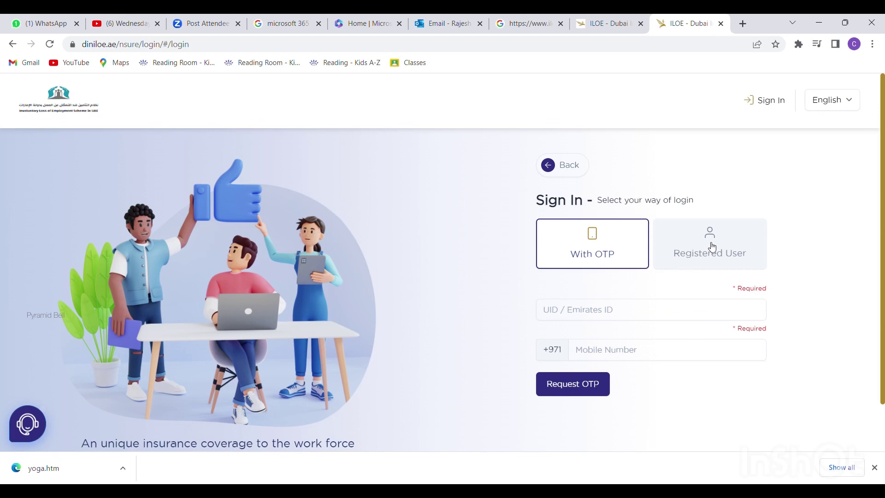
left_click(711, 246)
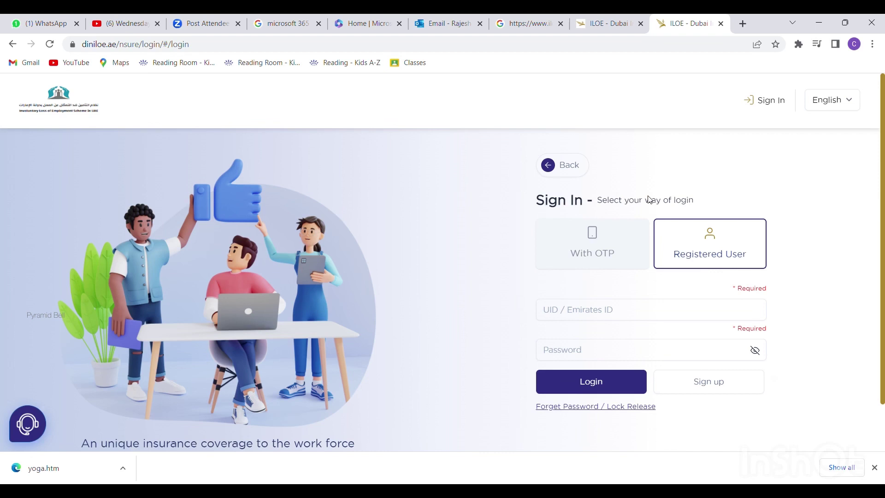
left_click(606, 317)
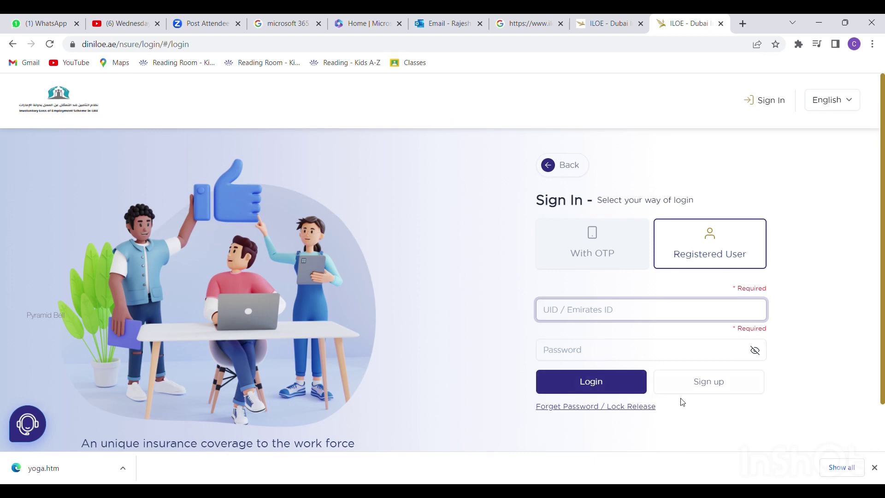
- Review the sign-up form's Name, Email, Mobile Number and UID fields without entering anything
left_click(707, 391)
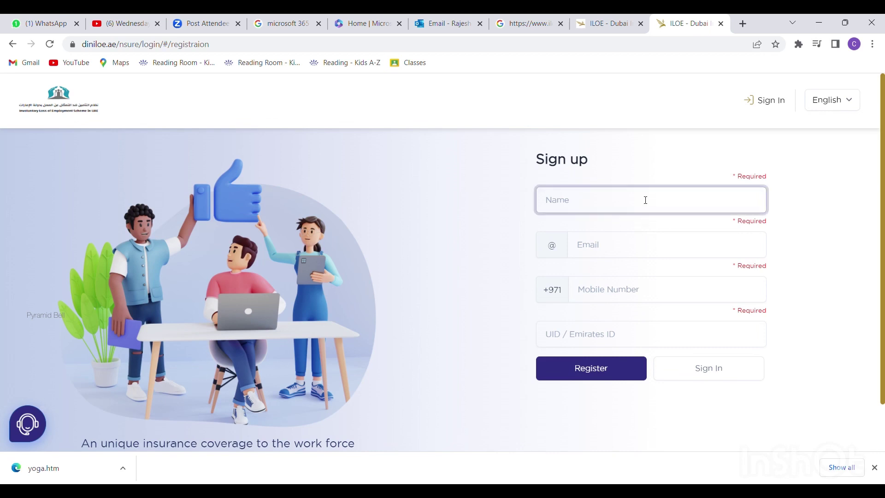
left_click(639, 253)
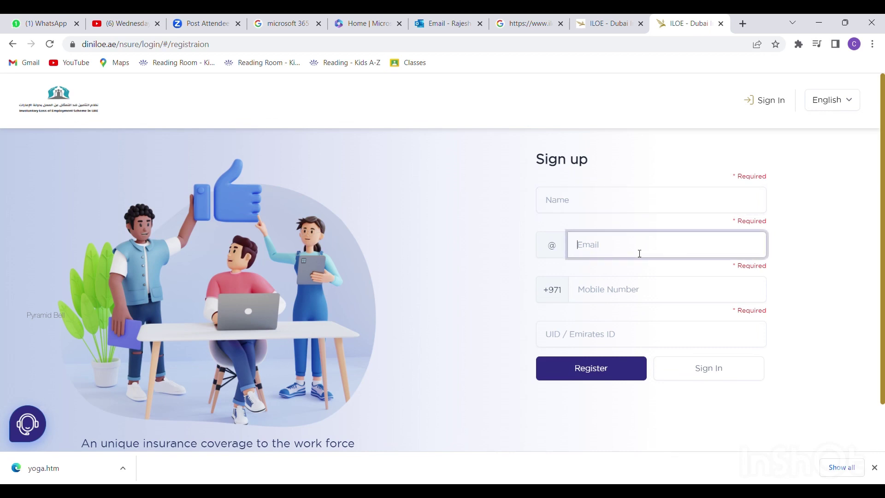
left_click(603, 299)
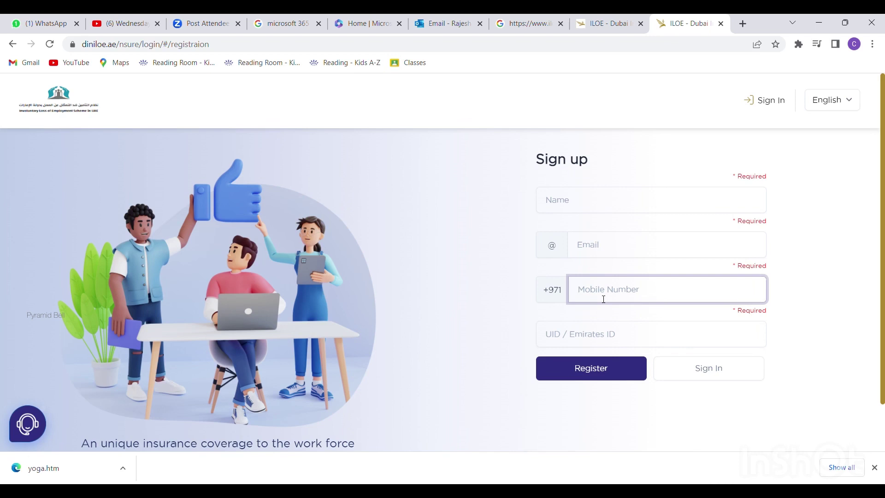
left_click(640, 340)
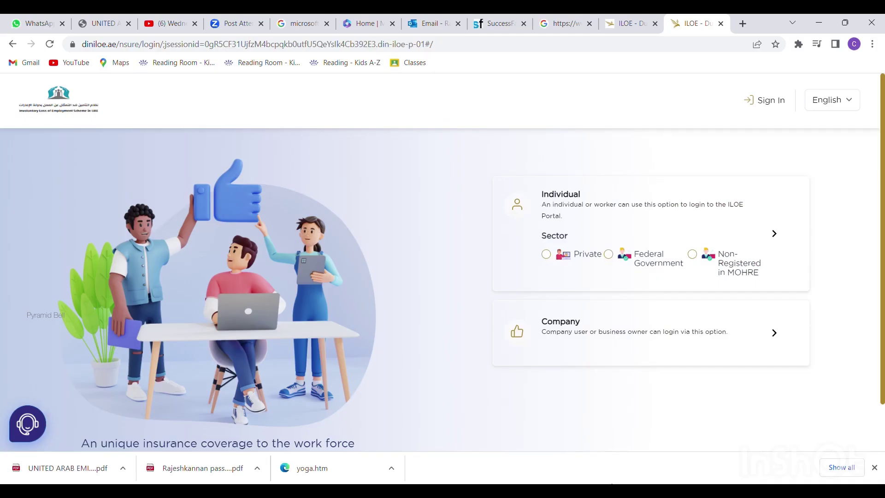
- Choose the Non-Registered in MOHRE sector again to begin OTP sign-in
left_click(693, 253)
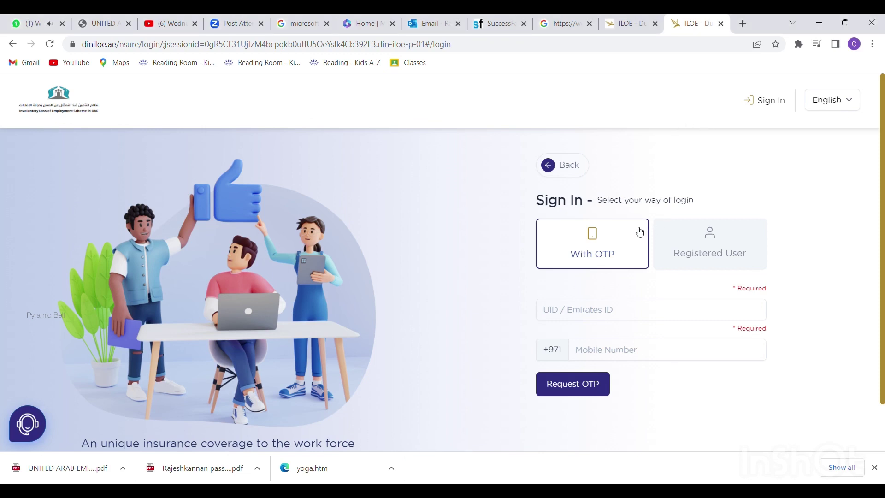
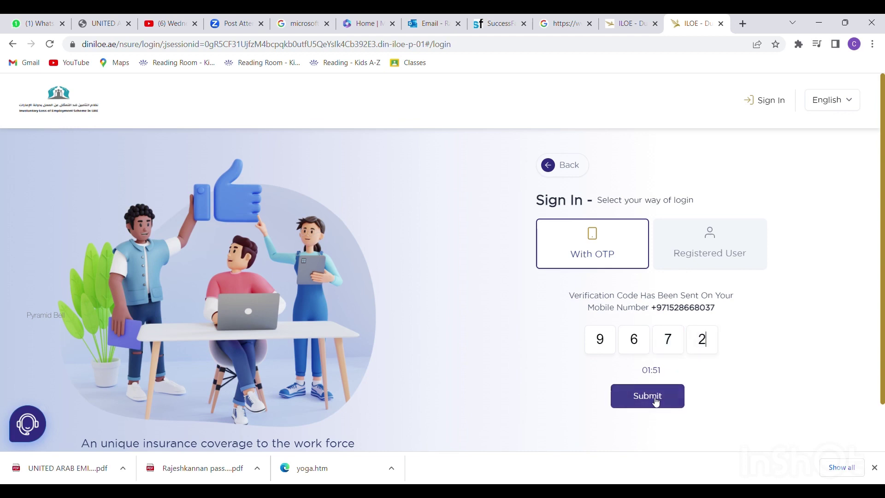
- Submit the verification code to reach the AED 63 one-year policy page
left_click(650, 397)
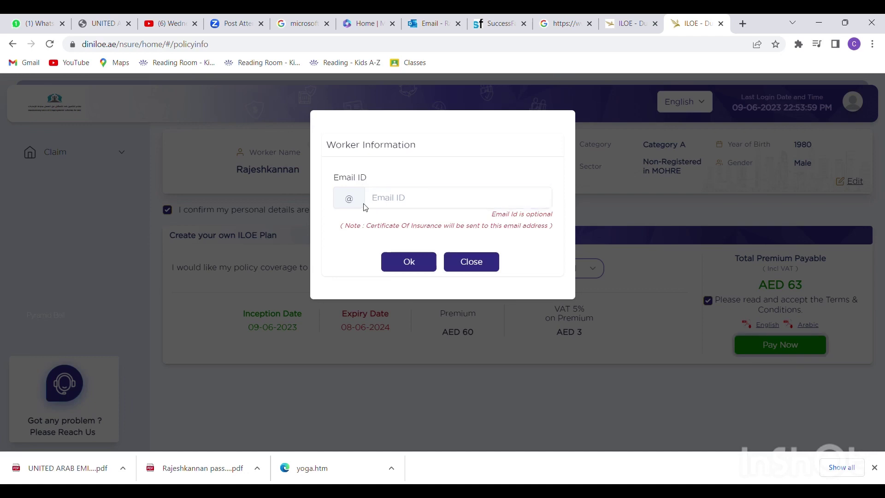
- Confirm worker information and reach the Comtrust card form for the AED 63.00 payment
left_click(421, 268)
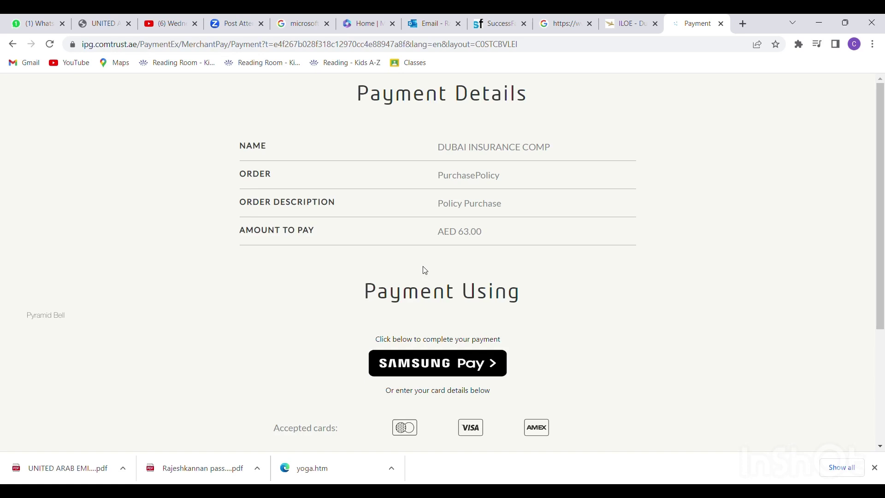
scroll(604, 322, "down", 2)
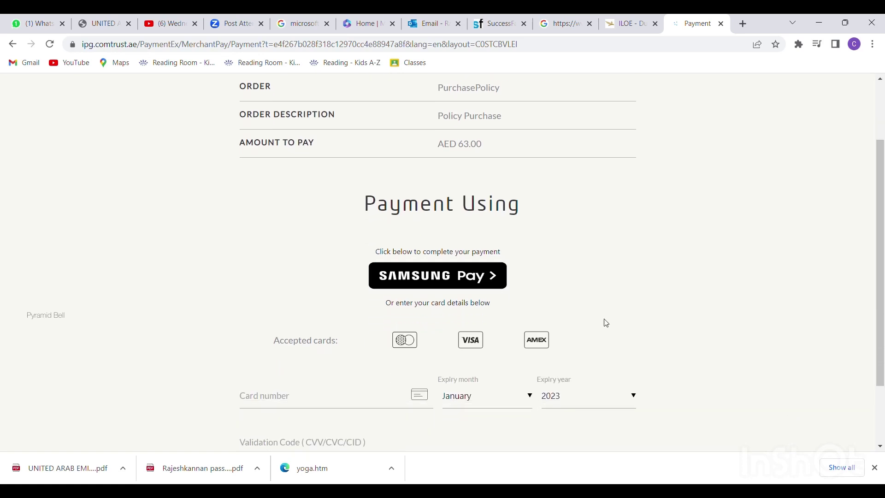
scroll(604, 322, "down", 2)
left_click(305, 316)
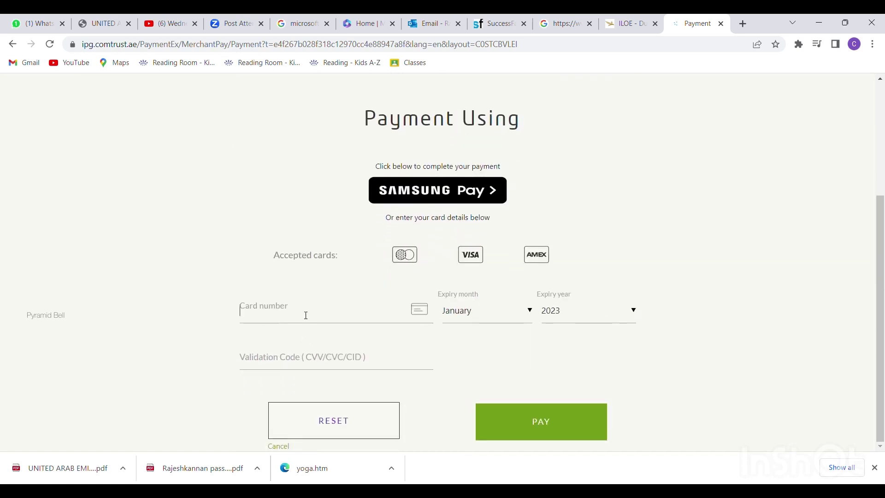